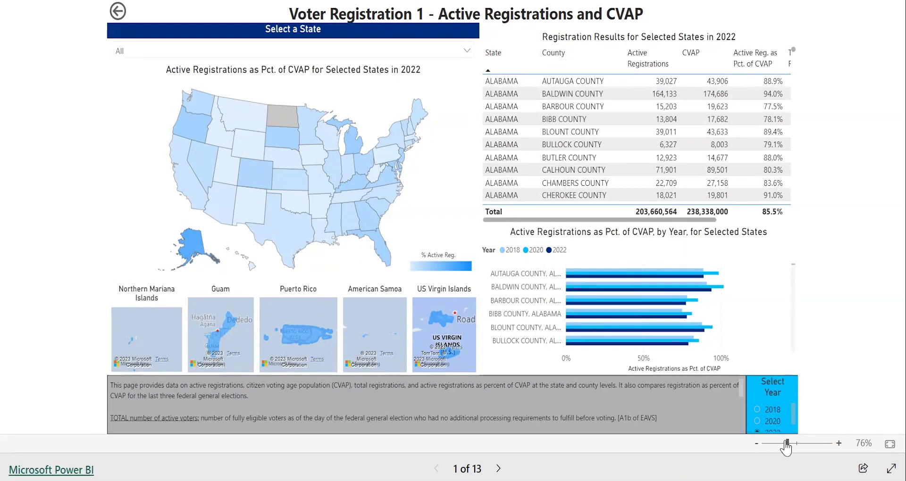
View the year-by-year bar chart enlarged, then return to the report
mouse_move(788, 223)
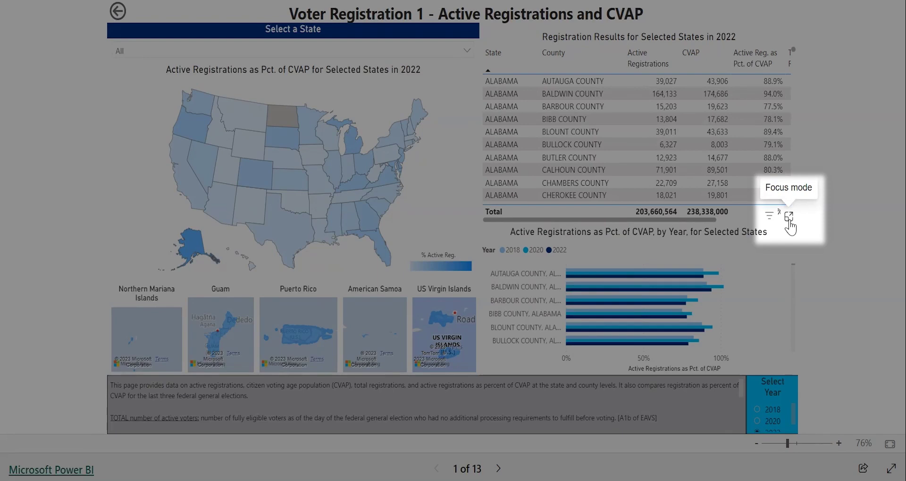
click(788, 217)
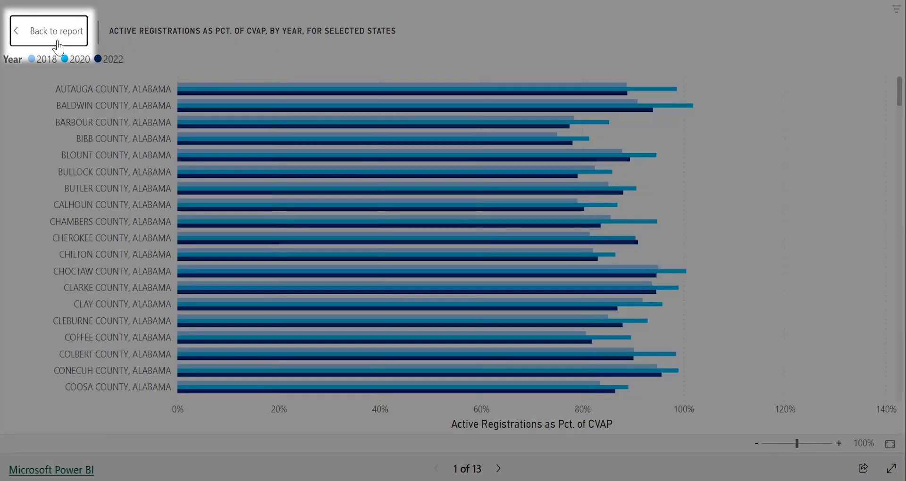
click(58, 48)
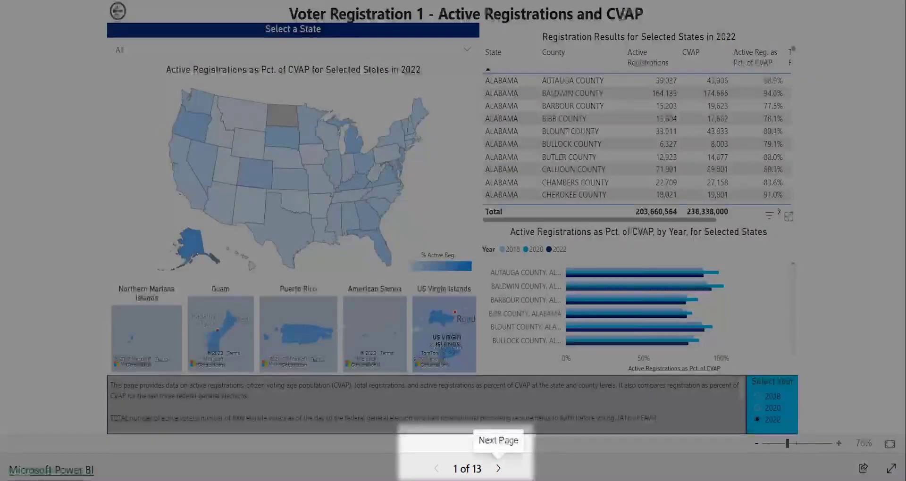
Browse the report pages: the next page, back to the first, and the page list
click(498, 468)
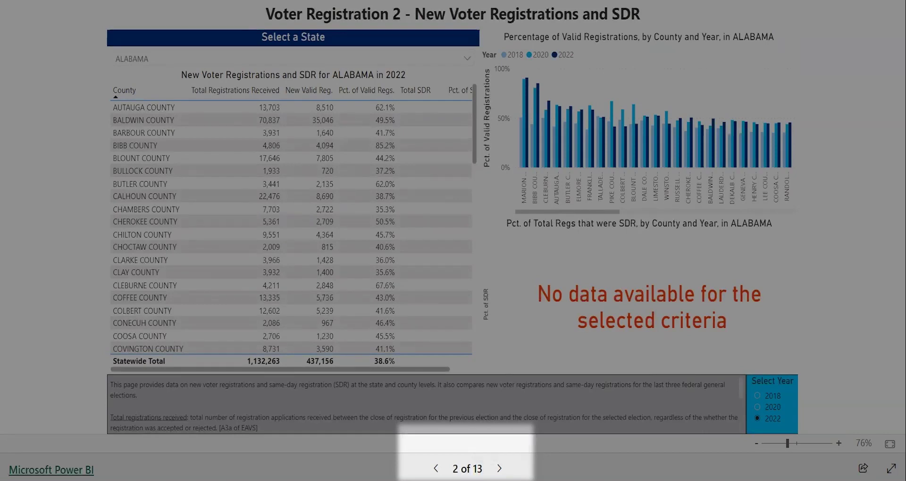
click(435, 468)
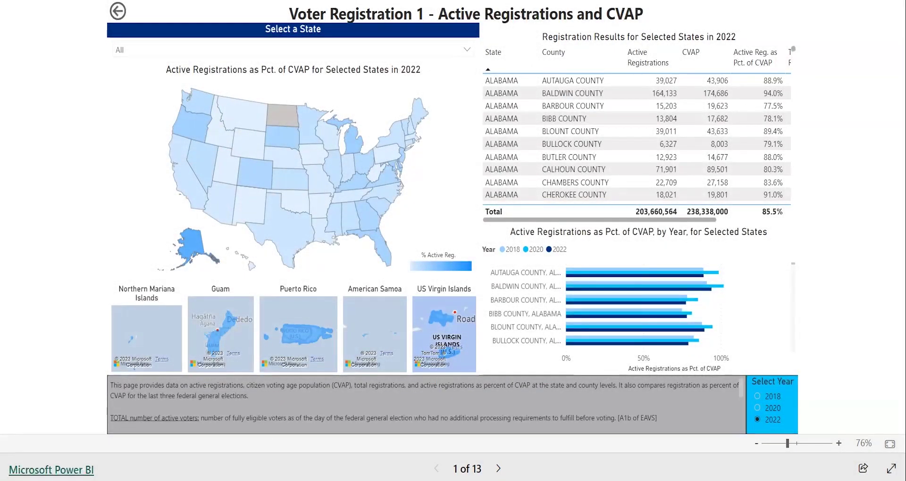
click(467, 468)
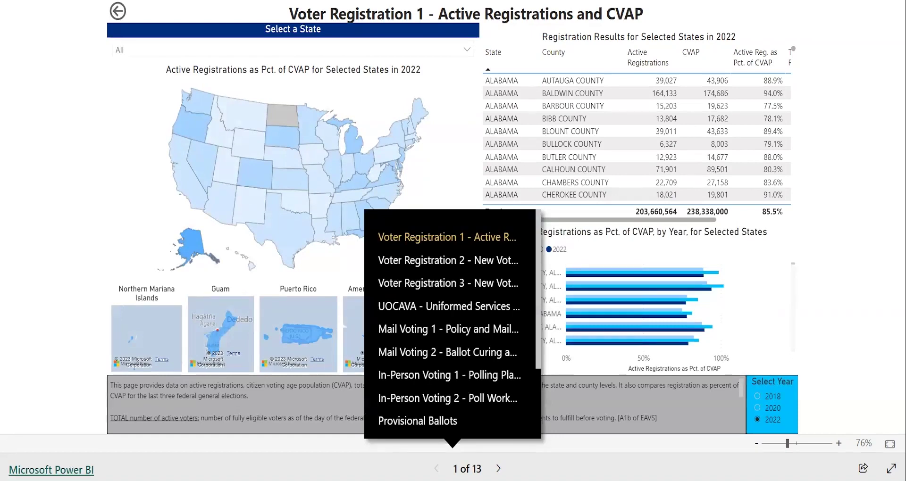
key(Escape)
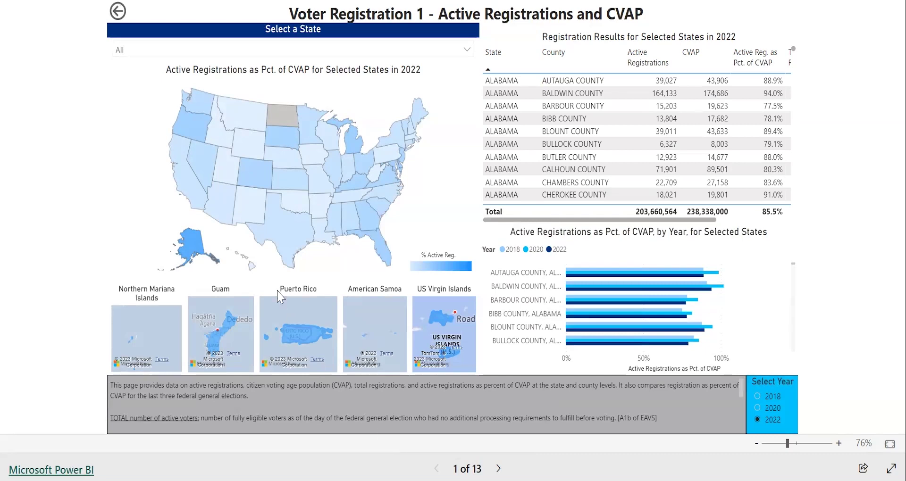
Filter the page to Oregon, then clear it to show all states again
mouse_move(189, 129)
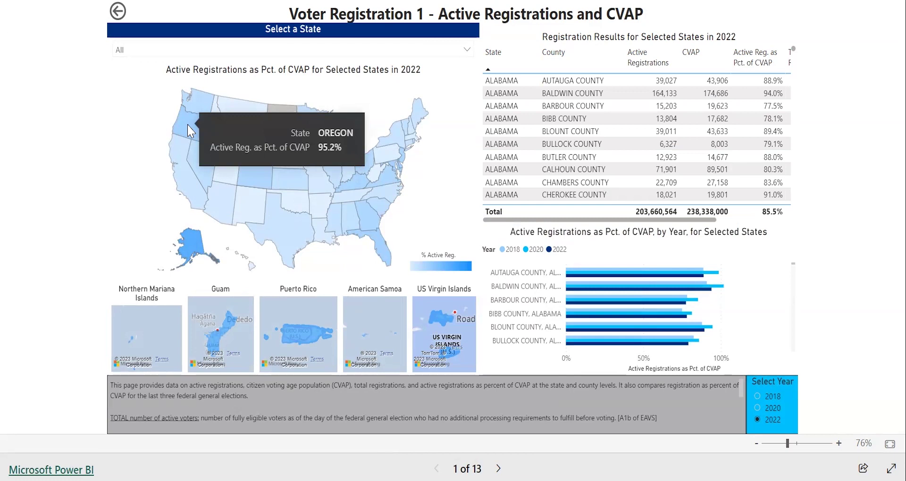
click(189, 127)
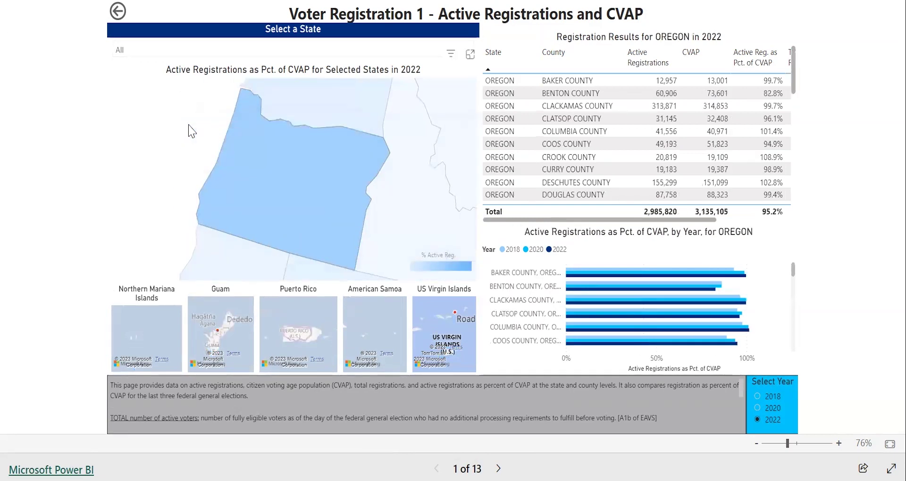
mouse_move(261, 175)
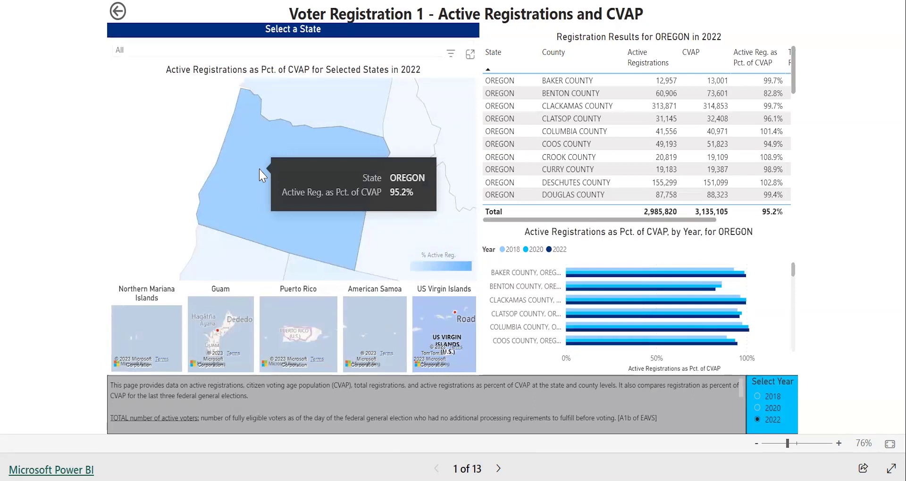
click(259, 175)
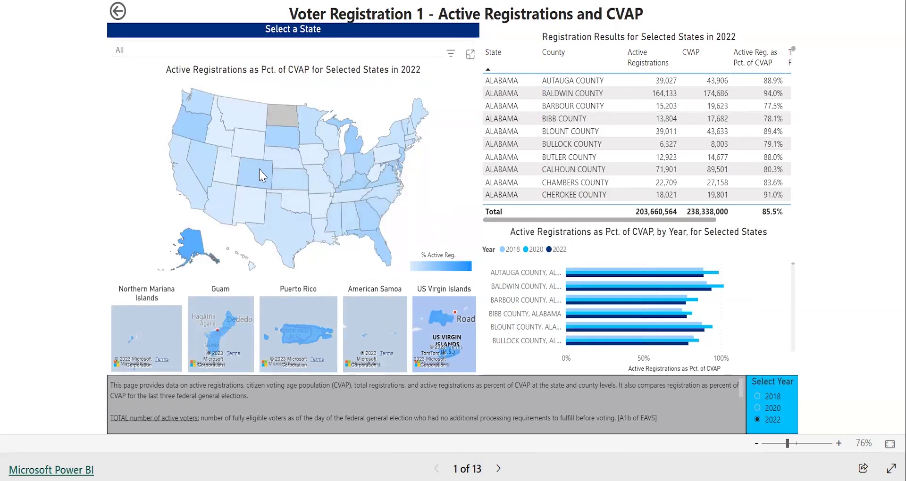
Filter the report to CONNECTICUT, restore all states, then set the year to 2018
click(261, 51)
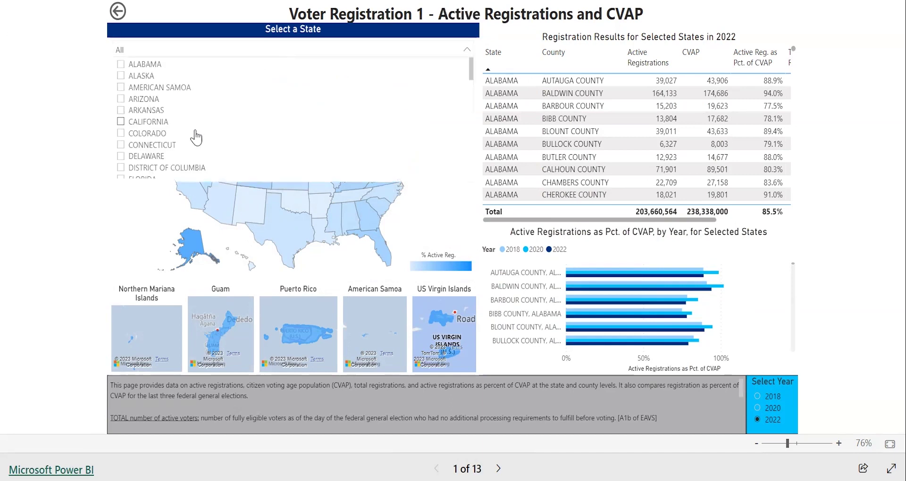
click(178, 145)
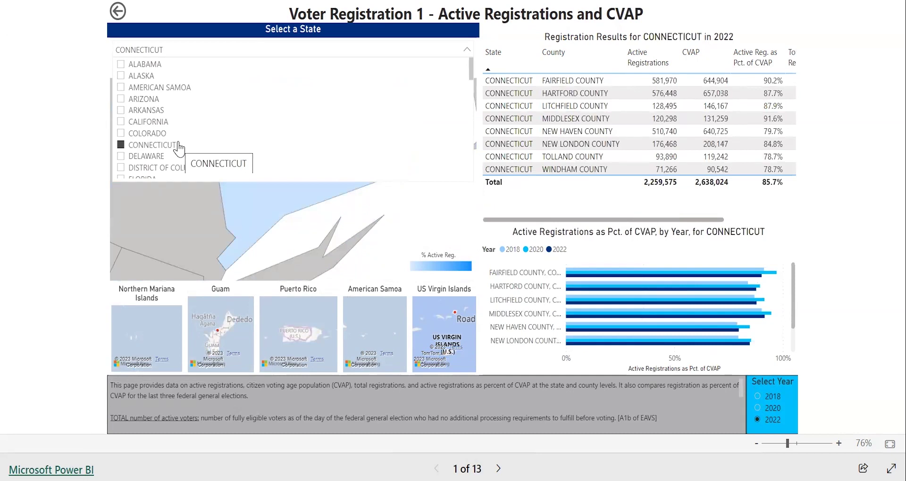
click(422, 53)
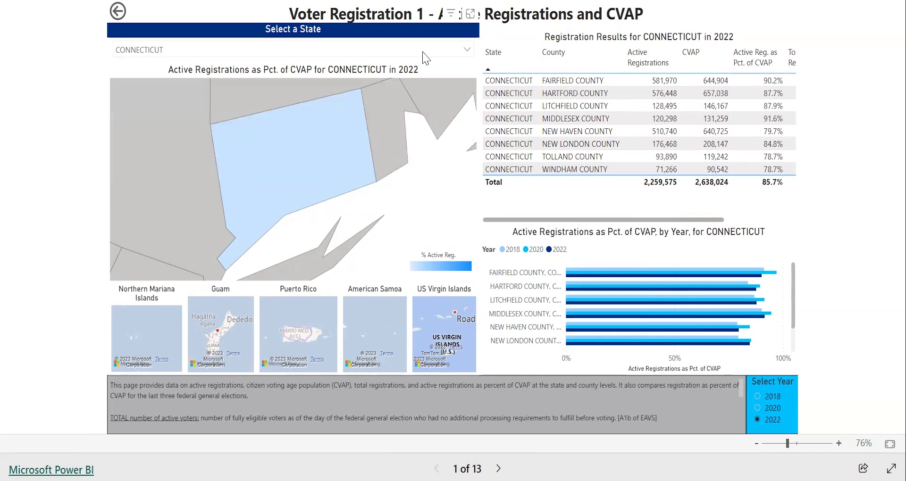
click(423, 52)
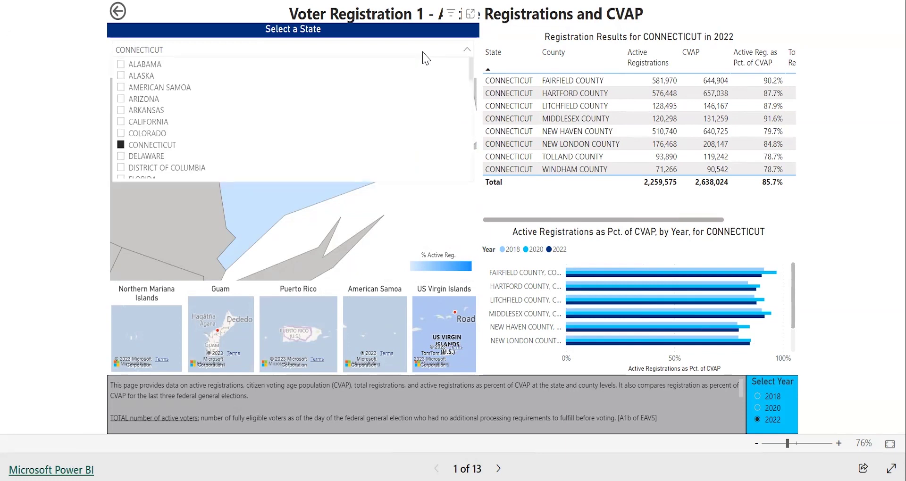
click(178, 147)
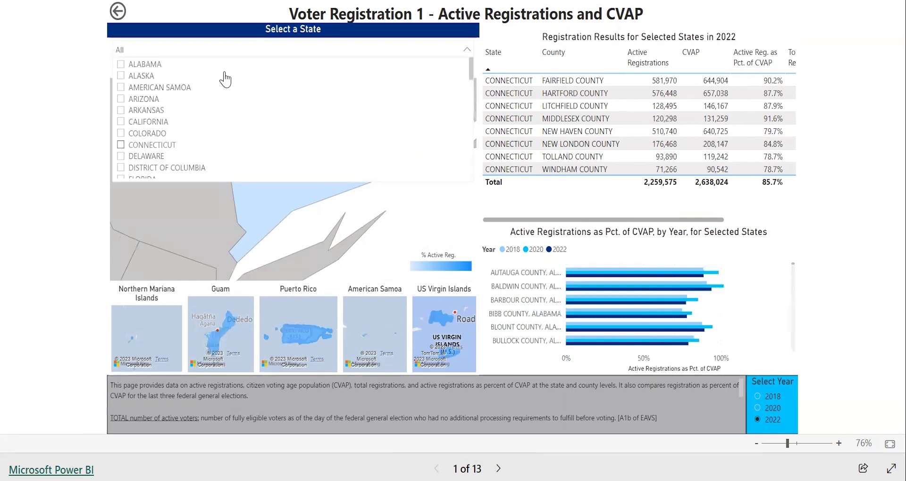
click(229, 54)
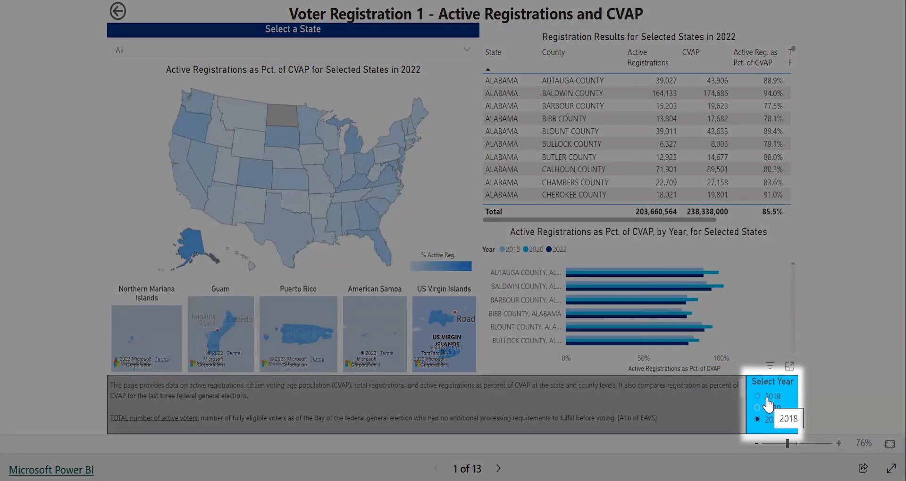
click(767, 405)
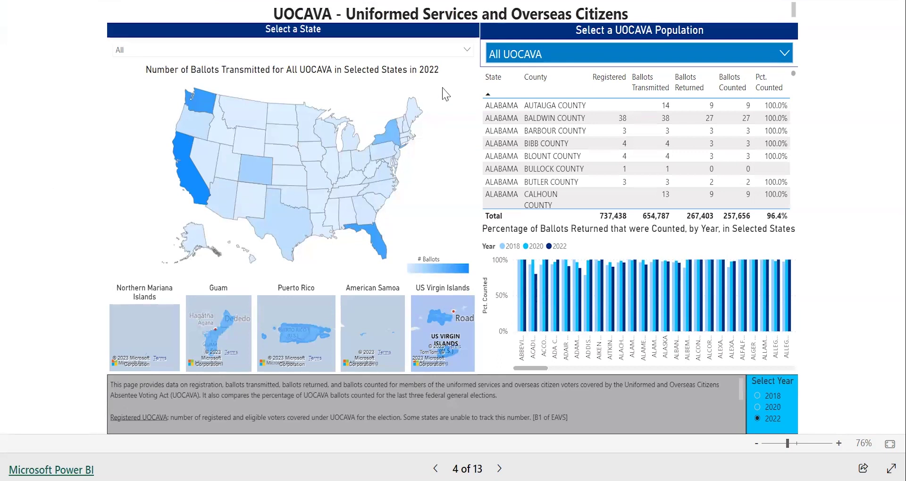
Limit the UOCAVA page to Uniformed Services Only and sort counties by Registered, highest first
click(531, 59)
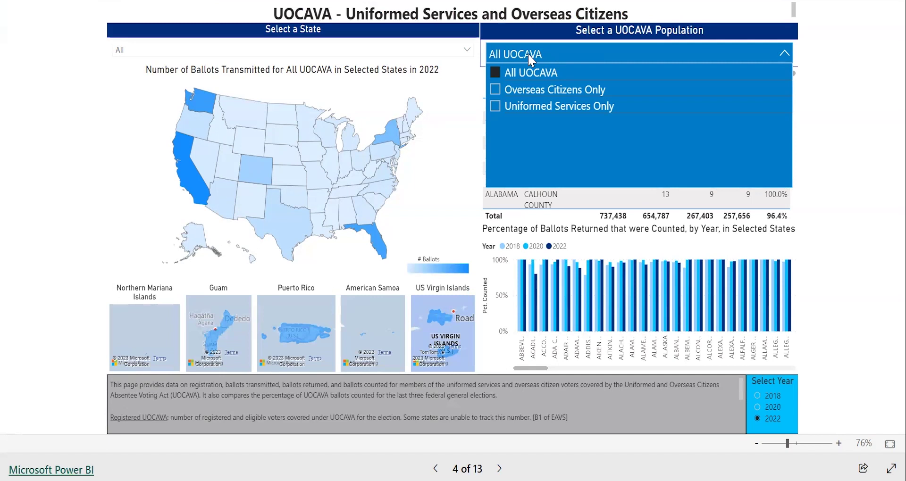
click(537, 111)
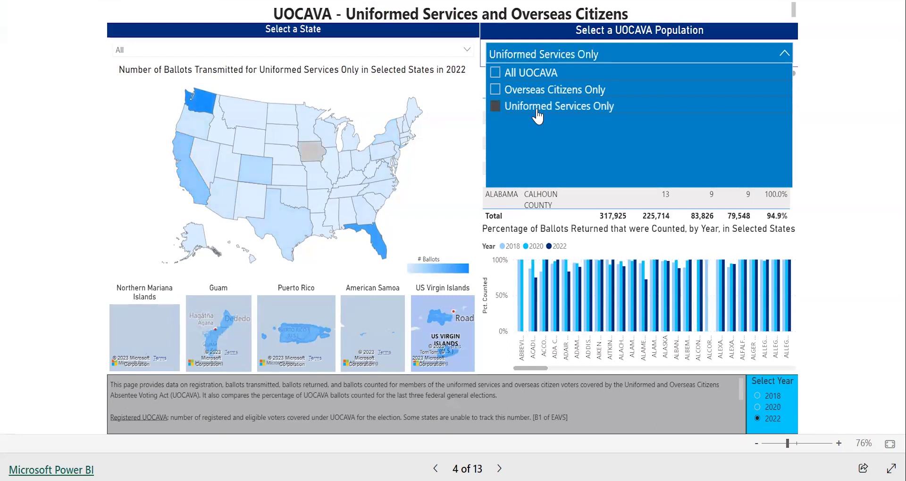
click(582, 53)
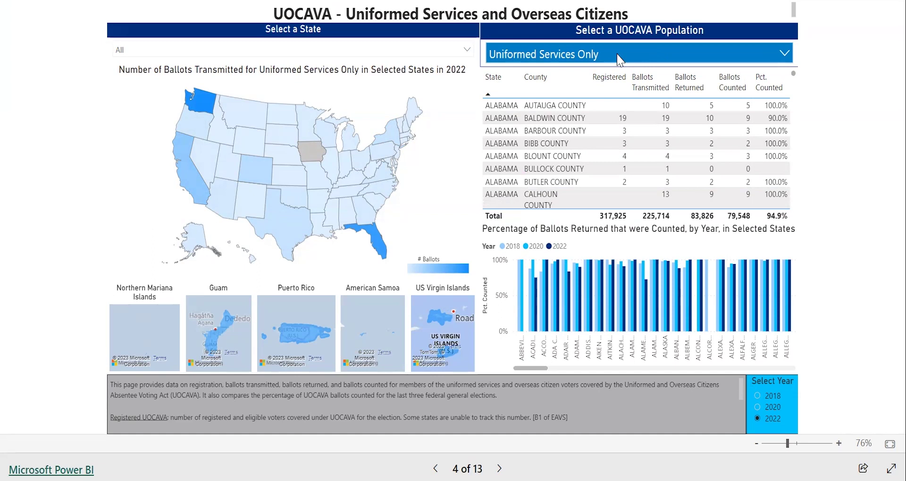
click(618, 89)
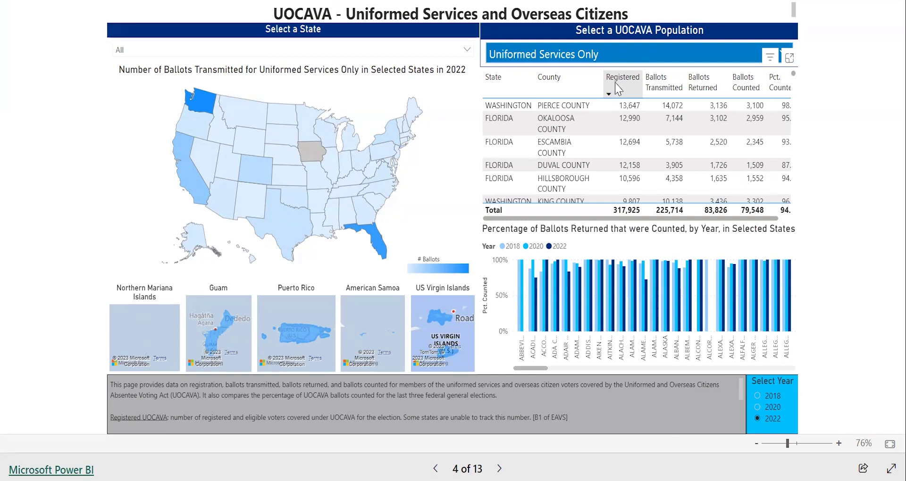
Flip the Registered sort to ascending and back to descending, then scroll down the county table
click(616, 85)
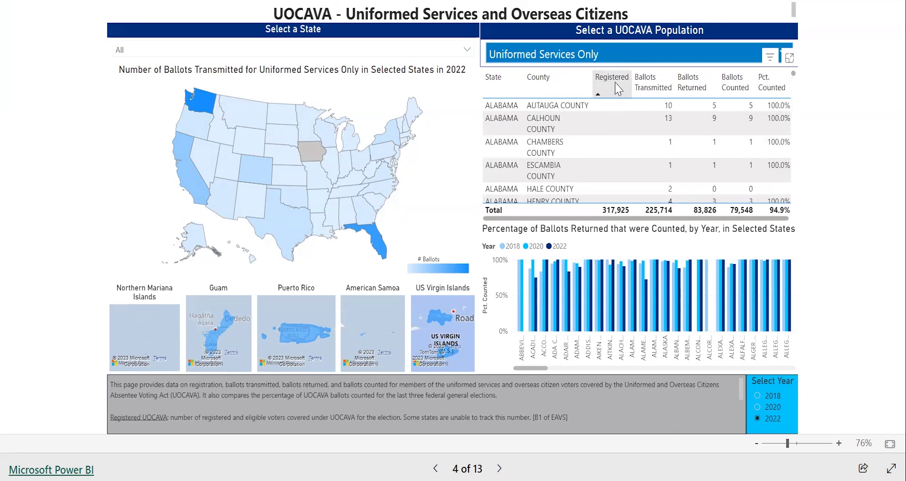
click(618, 89)
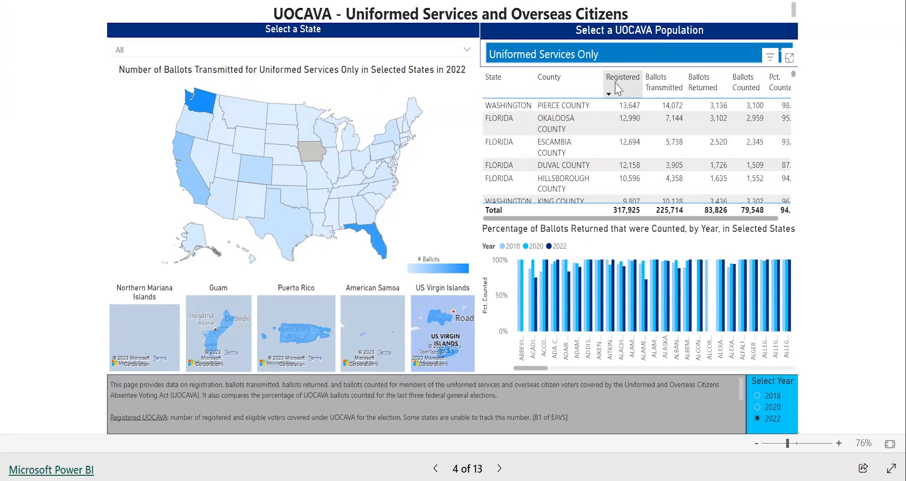
scroll(620, 142, down, 5)
scroll(620, 150, down, 8)
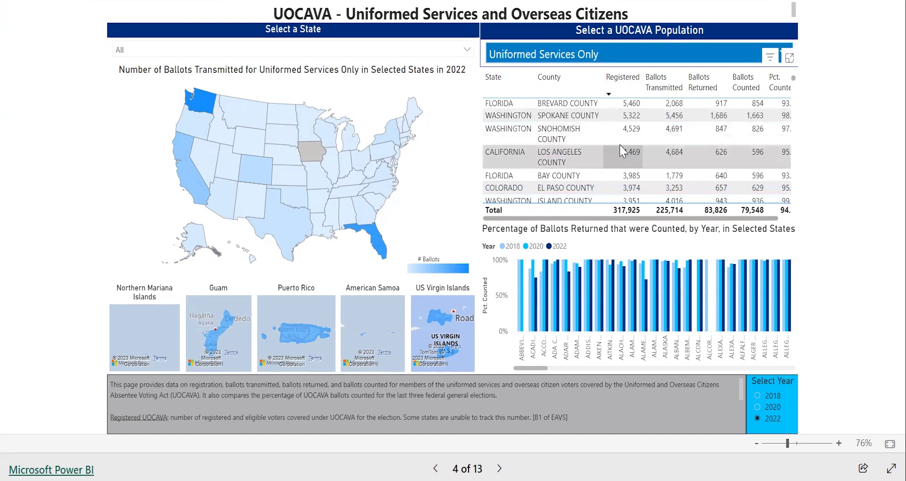
scroll(613, 172, down, 3)
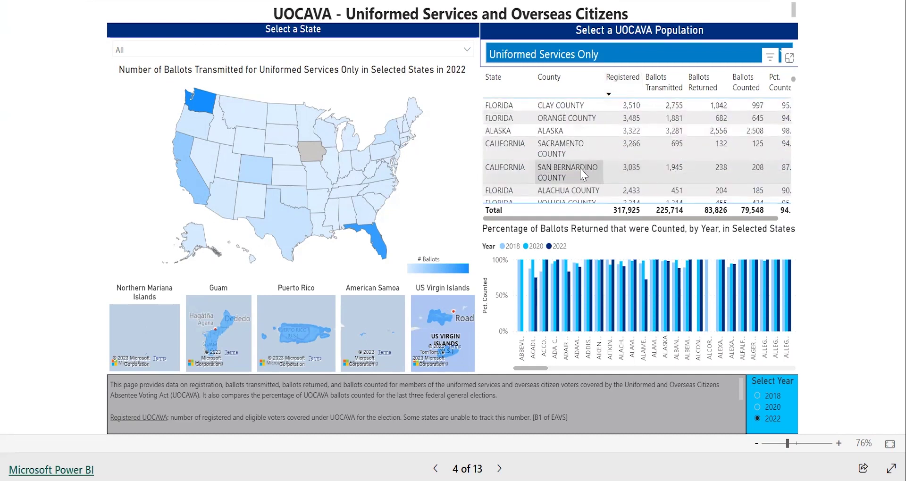
Select the Alachua County row to cross-filter the map and chart to Florida, then scroll the table
click(572, 192)
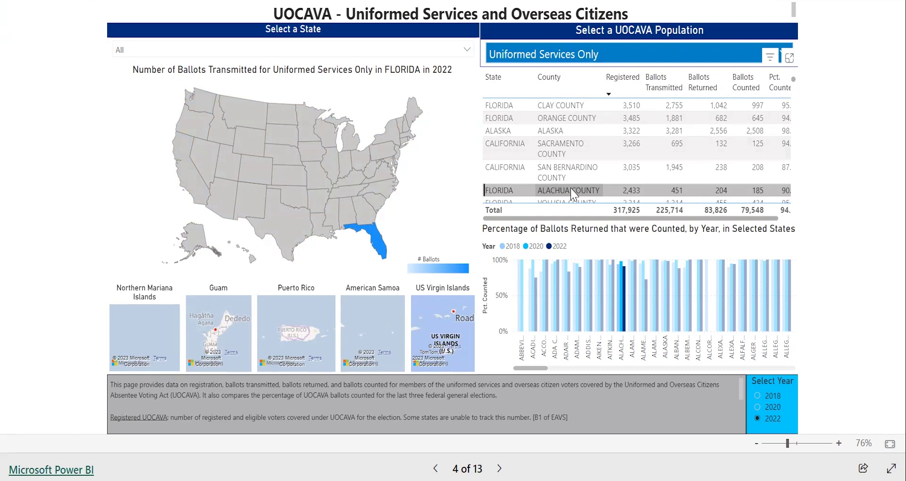
scroll(611, 226, right, 1)
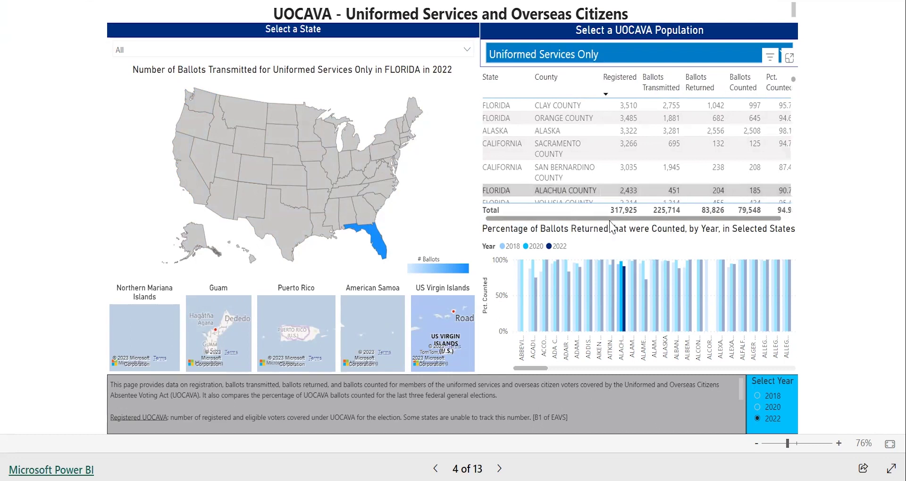
scroll(611, 227, right, 1)
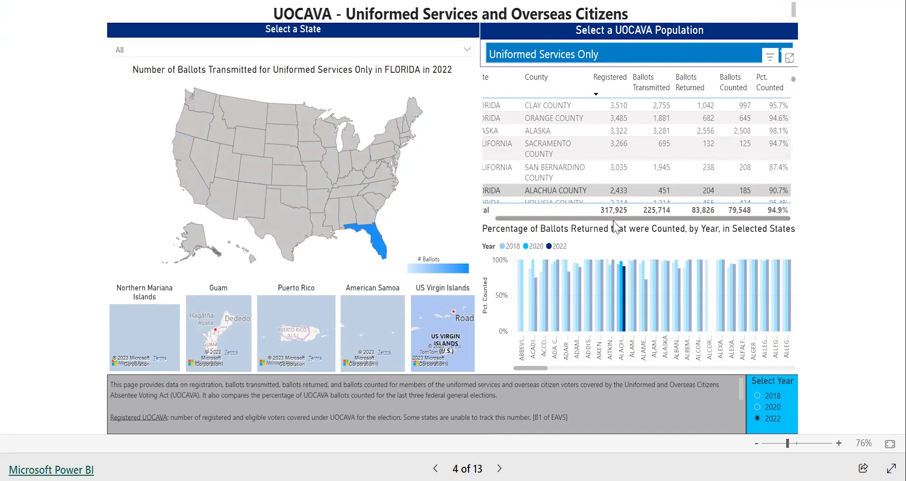
scroll(643, 146, down, 5)
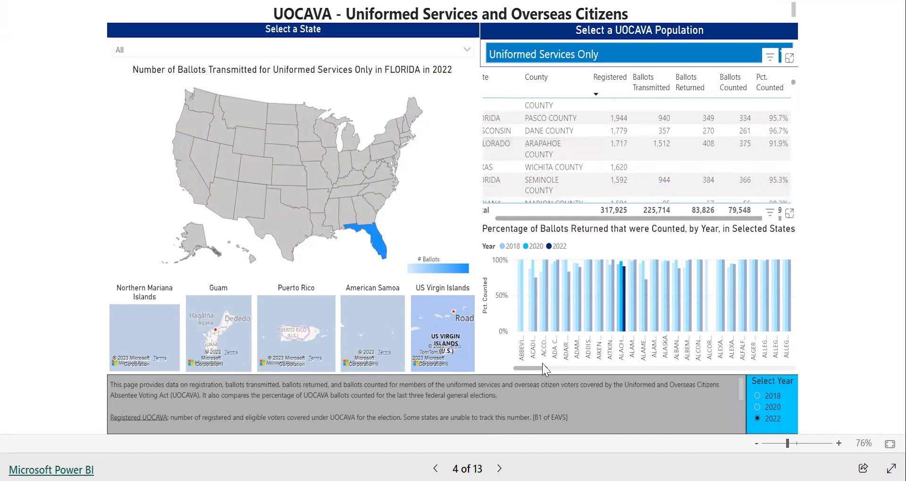
Scroll the ballots-counted bar chart right to reveal more Florida counties
drag(539, 369, 574, 377)
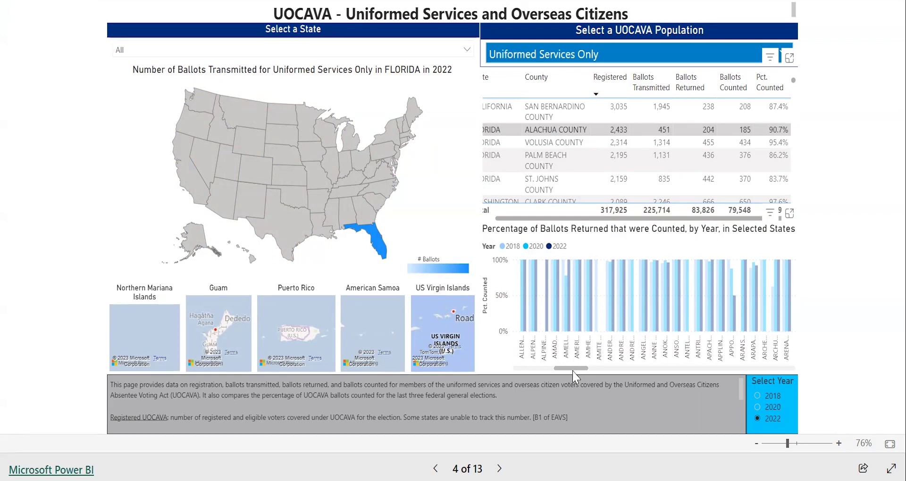
drag(573, 371, 597, 376)
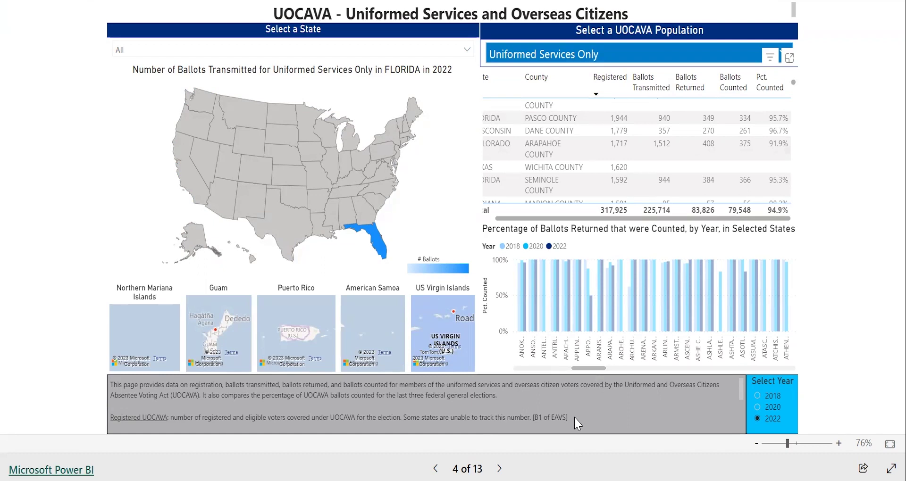
scroll(576, 422, down, 5)
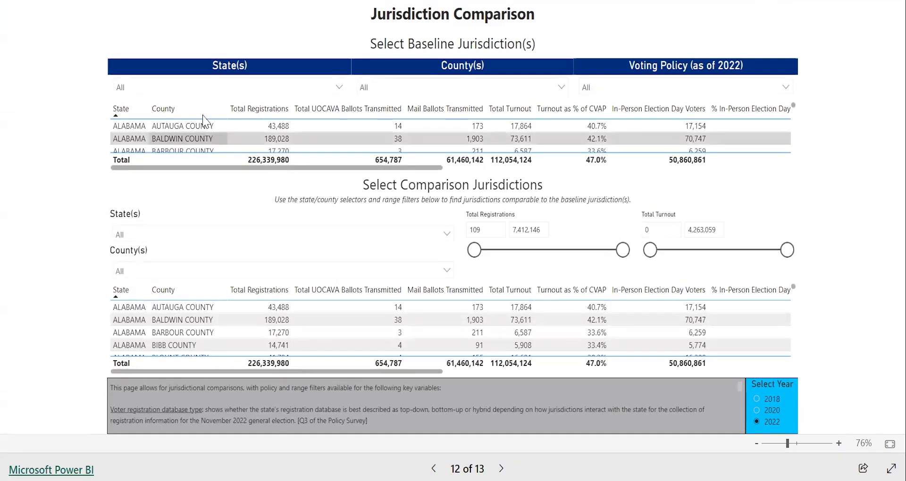
Check the baseline State and County lists, then set the baseline Voting Policy to Same-Day Registration
click(208, 89)
click(209, 89)
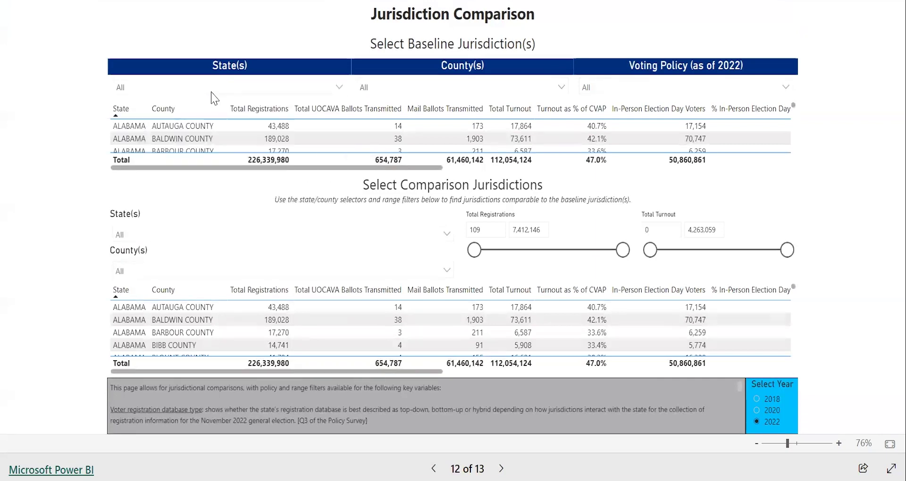
click(377, 92)
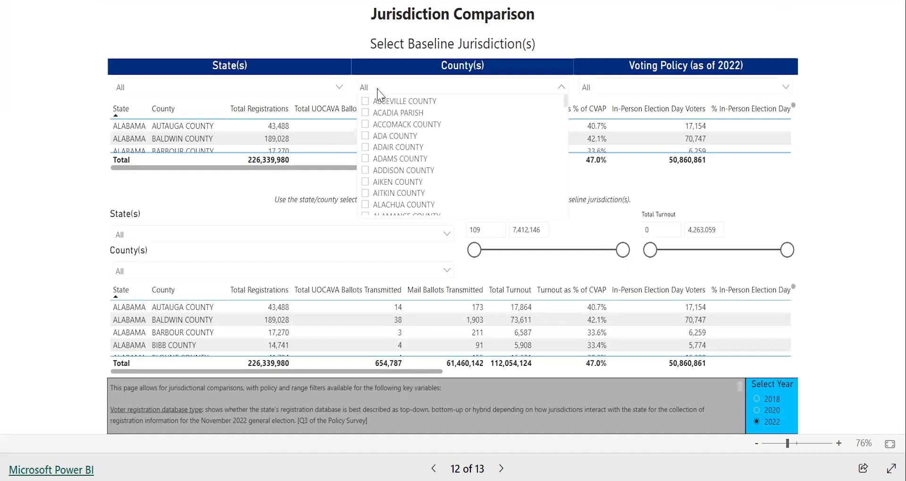
click(377, 92)
click(607, 91)
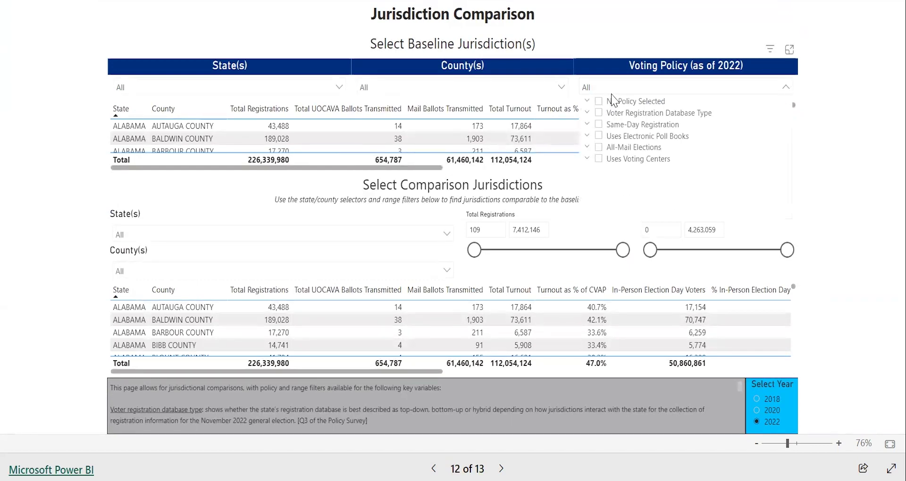
click(627, 126)
click(625, 92)
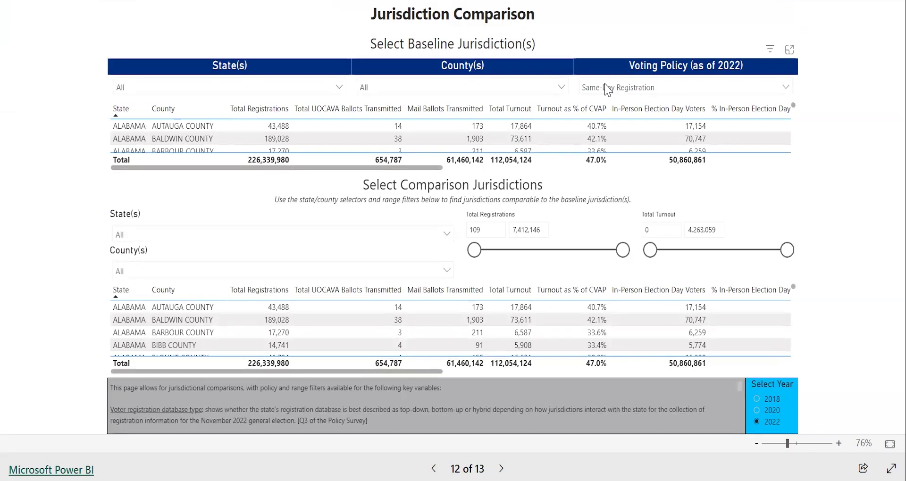
click(270, 237)
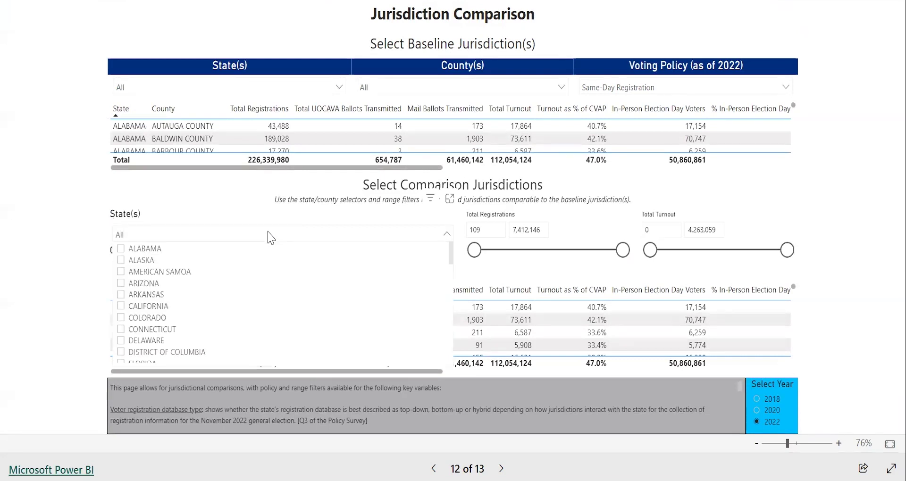
click(271, 237)
click(276, 273)
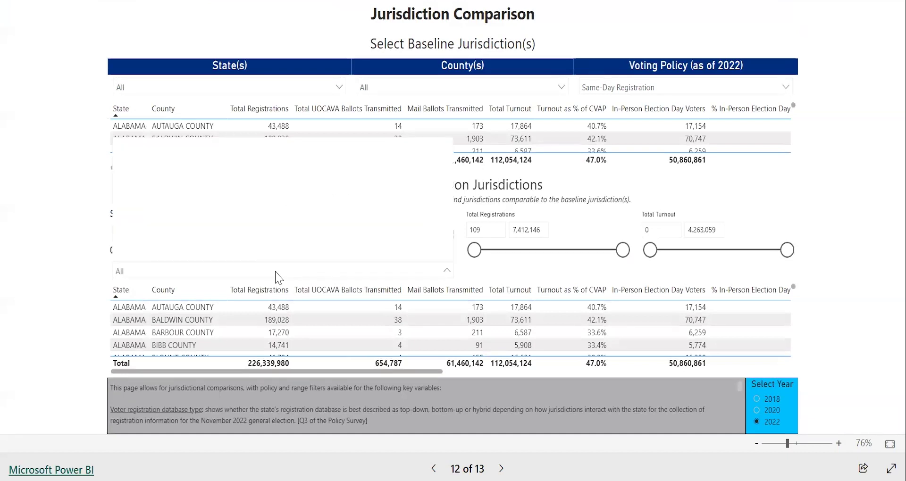
click(276, 273)
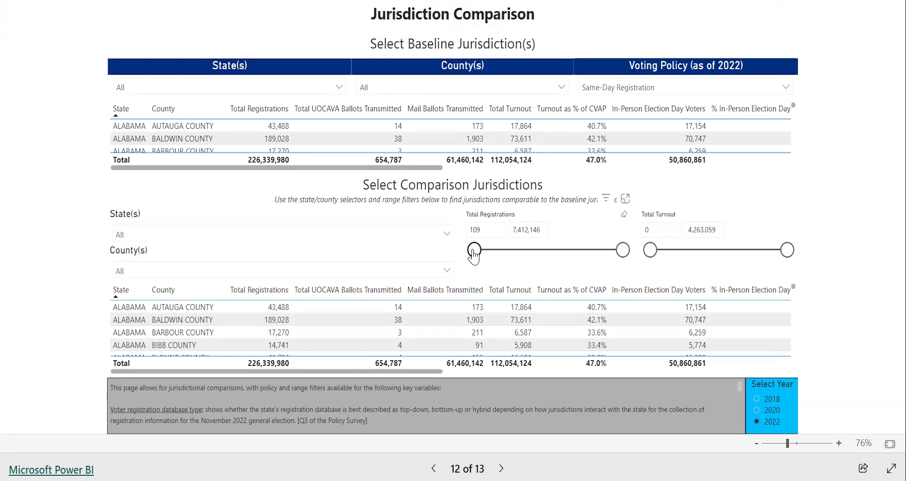
Limit comparison Total Registrations to the range 353,151 to 500,000
drag(474, 253, 480, 255)
click(515, 232)
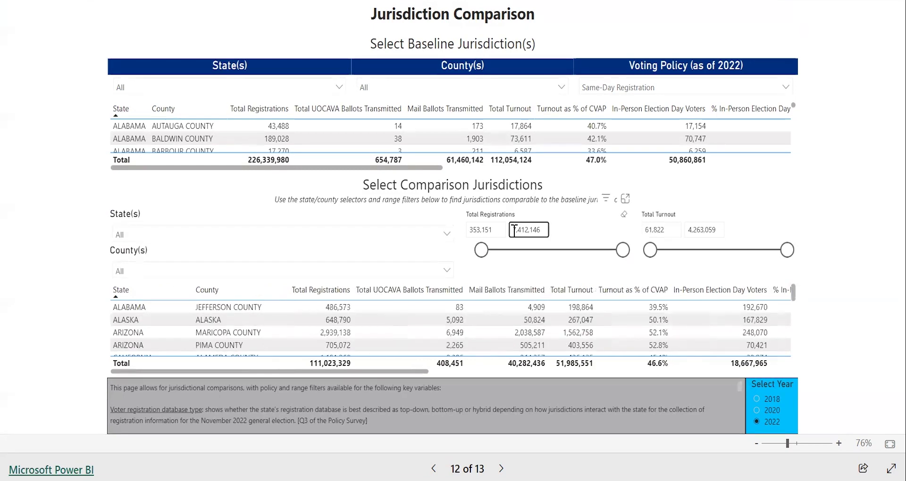
click(514, 231)
text(500000)
key(Return)
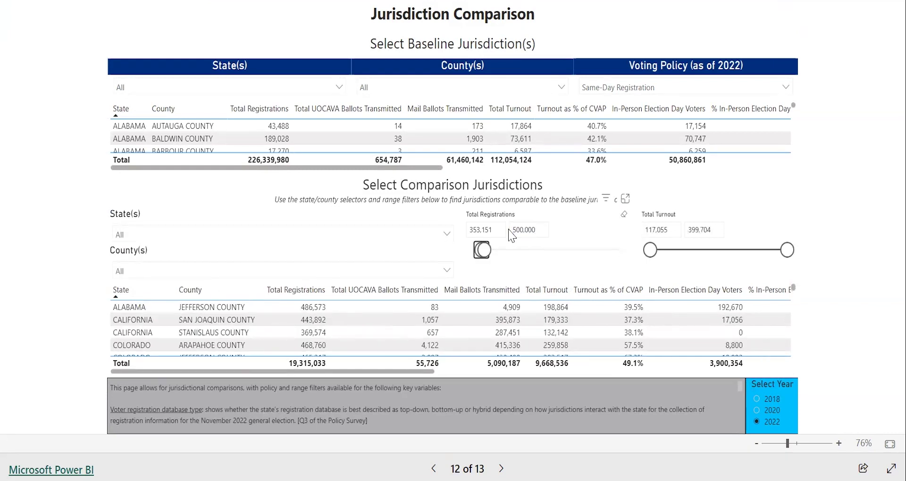